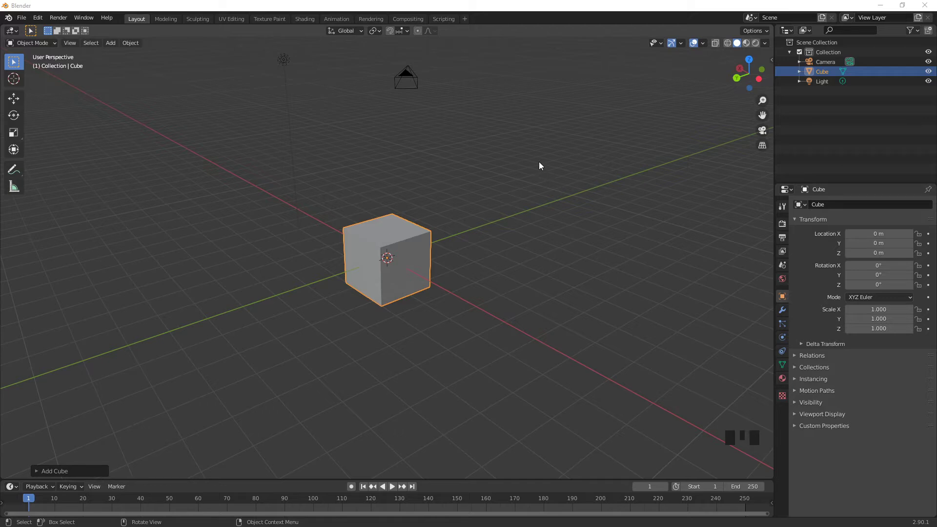
Step: Rename the cube object as Mur
click(386, 239)
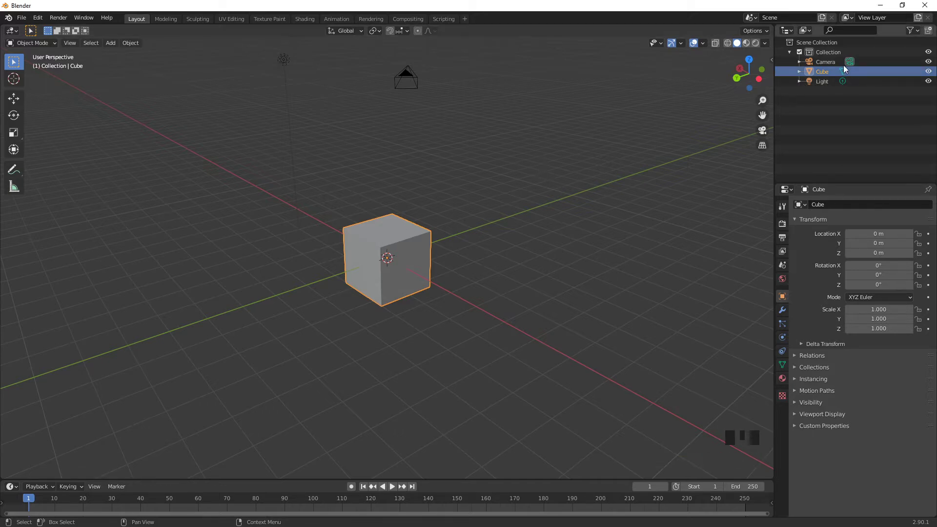
double_click(829, 72)
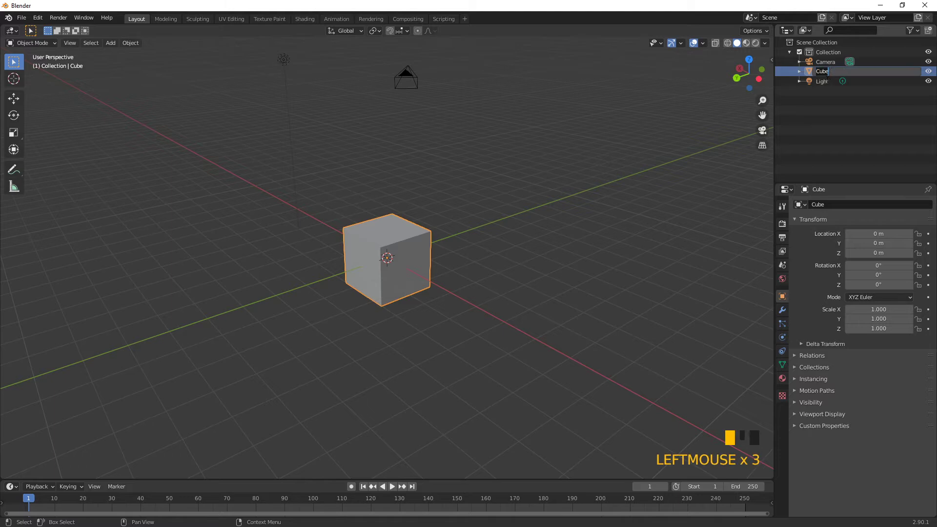
text(Mur)
key(Return)
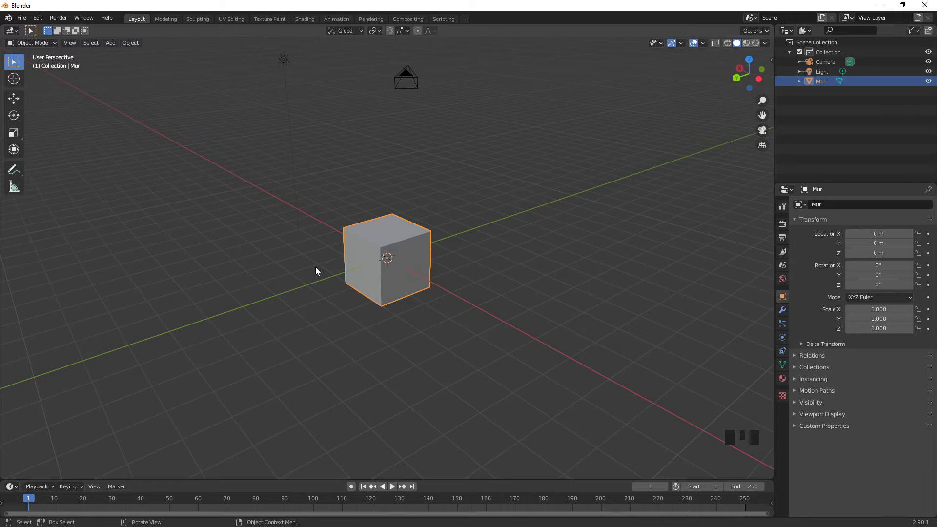
key(F2)
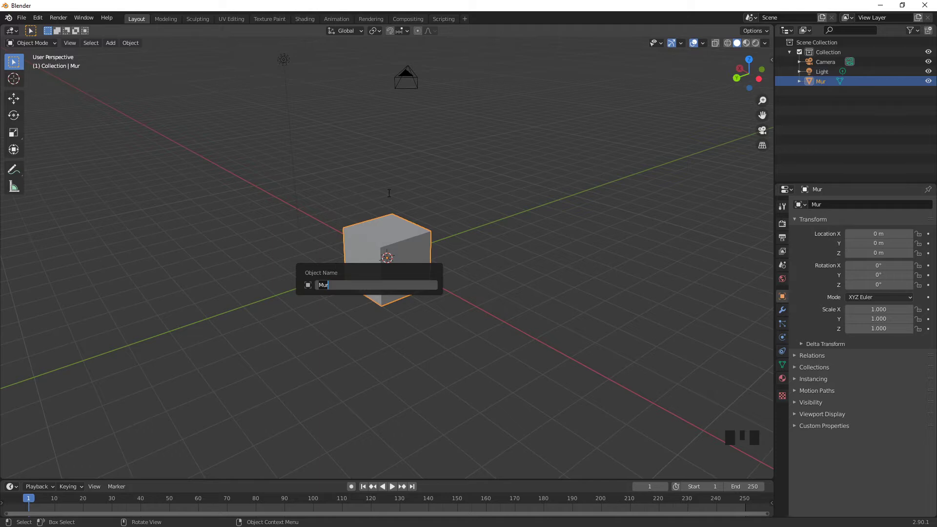
right_click(388, 244)
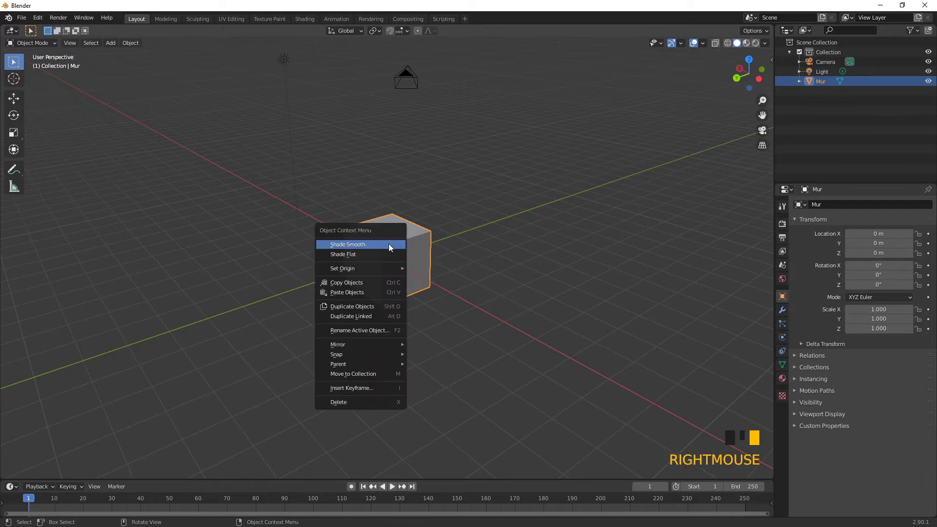
click(369, 244)
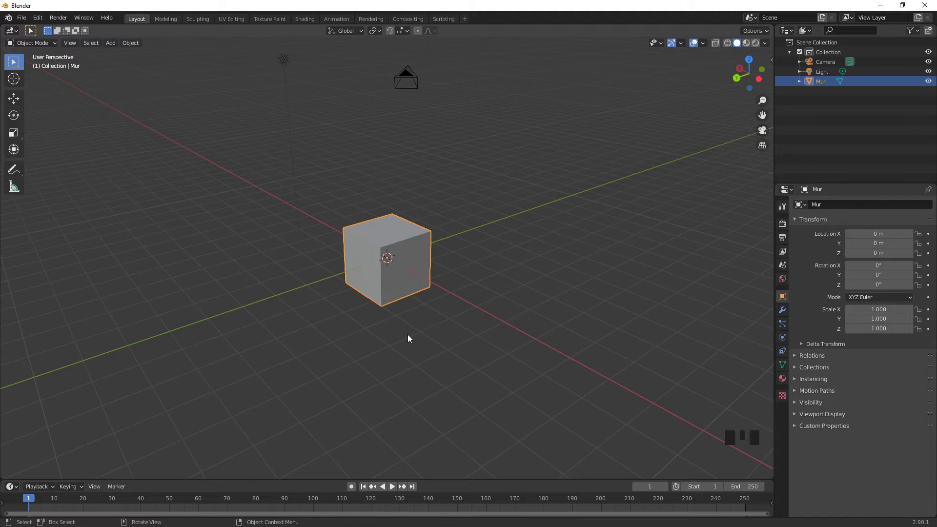
Step: Select the Mur cube and switch it to Edit Mode
click(428, 268)
click(34, 43)
click(28, 43)
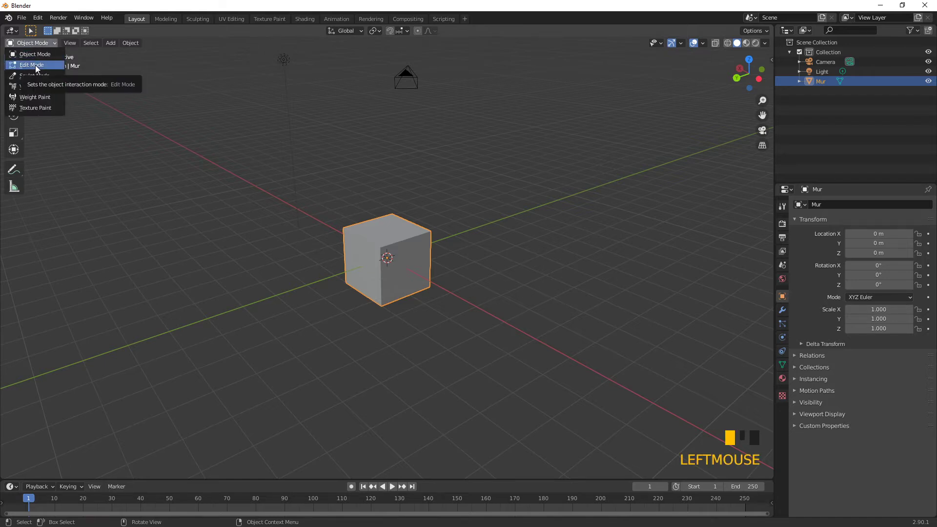
click(35, 65)
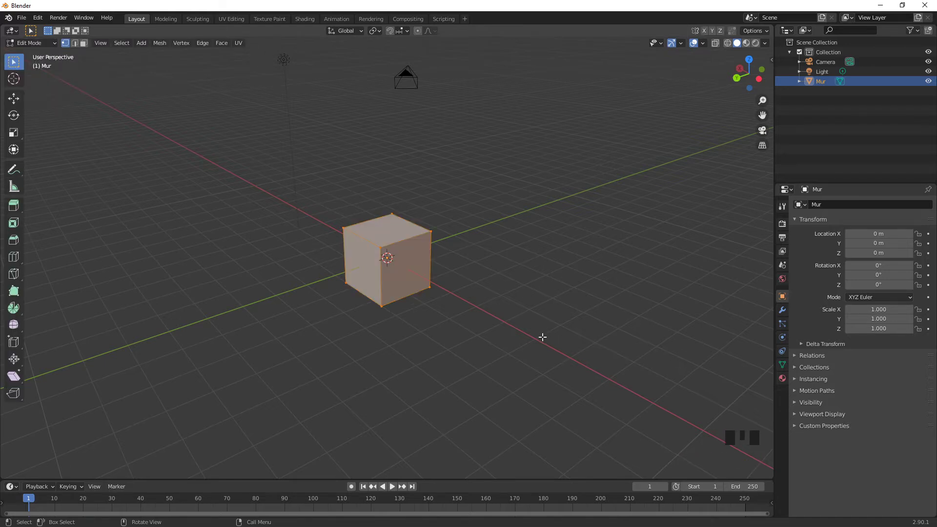
Step: Try selecting and deselecting all of the cube's vertices, ending with none selected
click(343, 230)
click(185, 263)
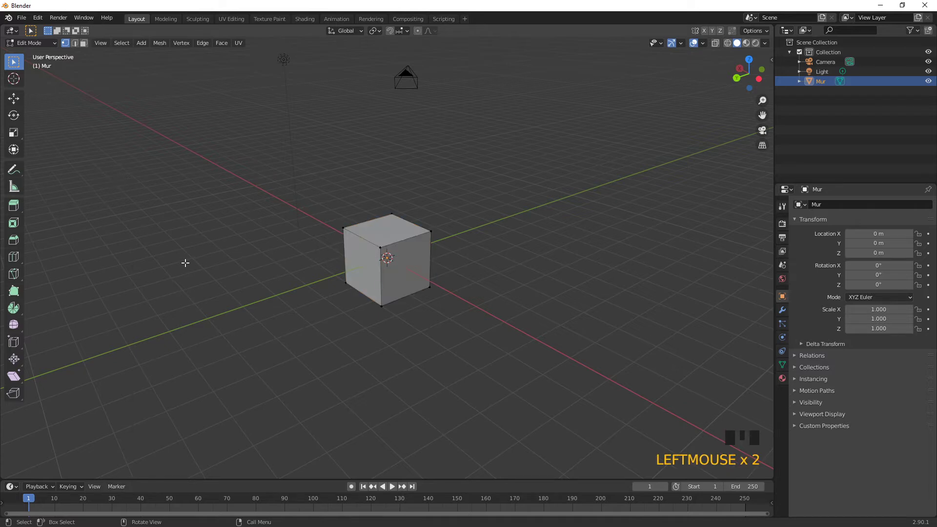
key(a)
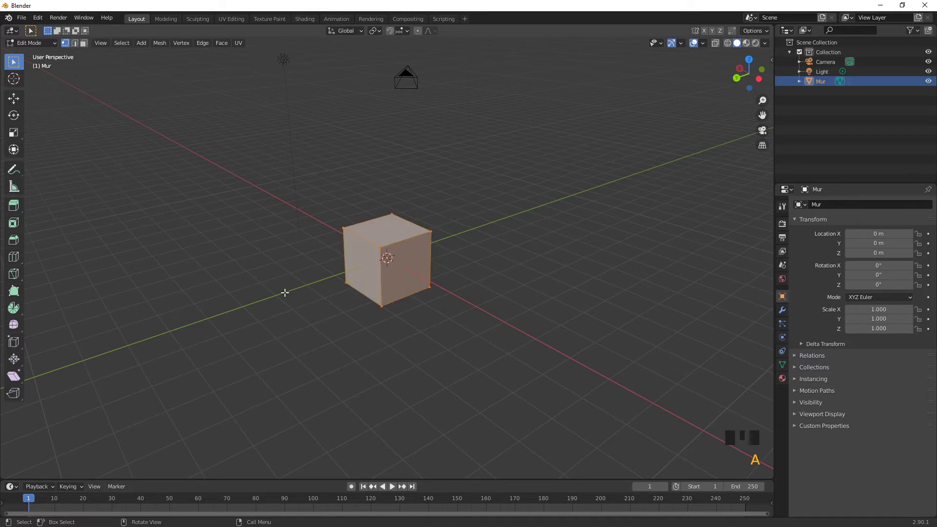
key(a)
key(a)
key(a)
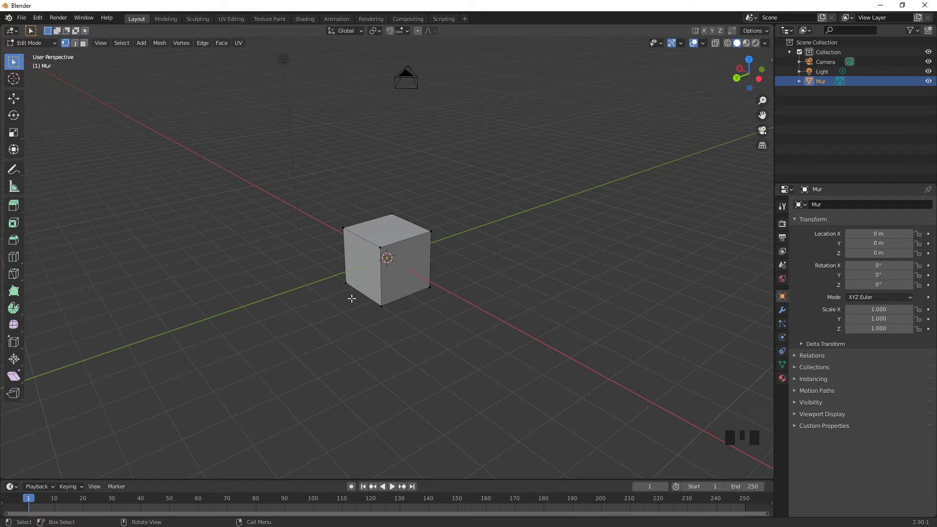
Step: Try the vertex and edge selection modes, switch to face selection and select the cube's top face
click(74, 43)
click(83, 44)
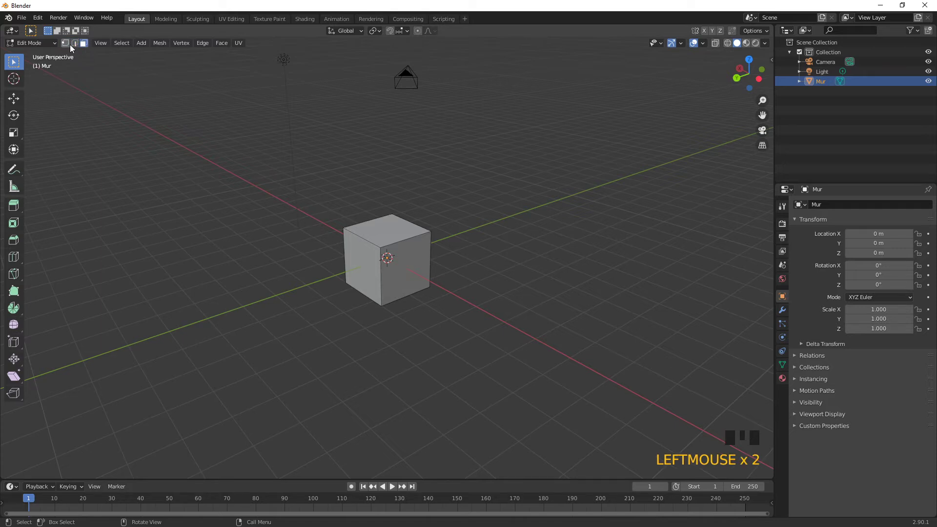
click(74, 43)
click(65, 43)
click(75, 43)
click(83, 44)
click(382, 229)
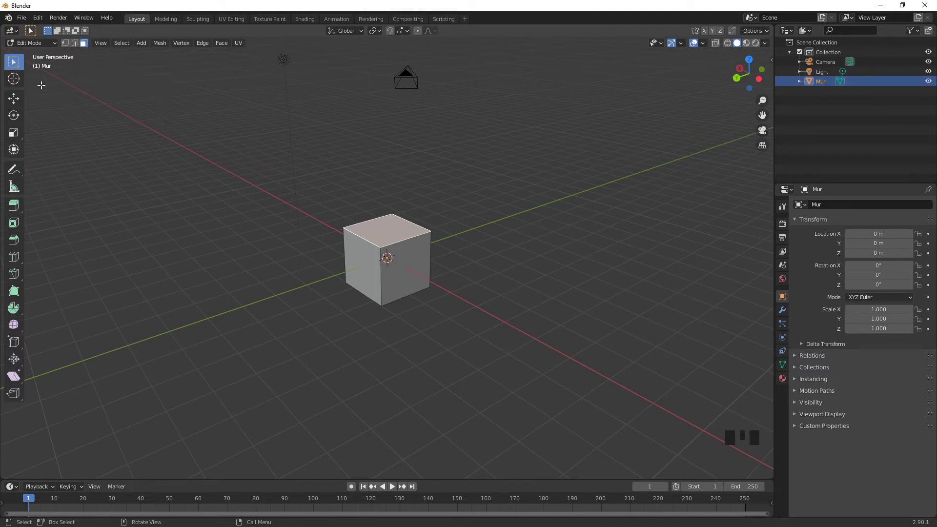
Step: Move the cube's top face up along the Z axis to about 5.93 m with the Move tool
click(14, 98)
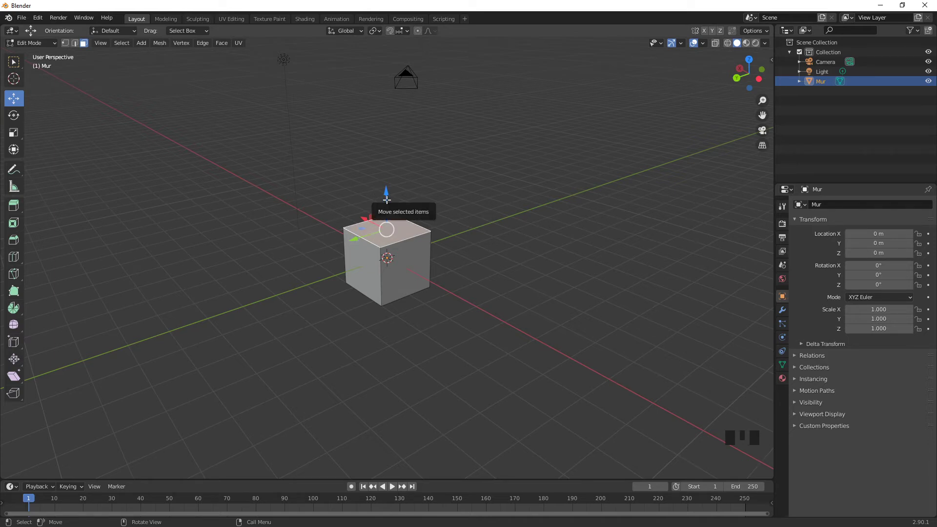
drag(387, 199, 373, 473)
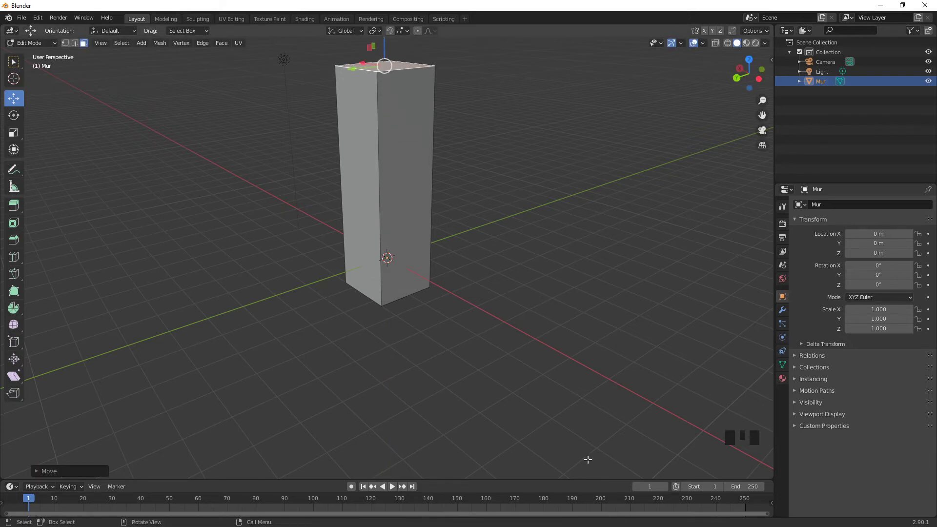
middle_drag(498, 307, 467, 340)
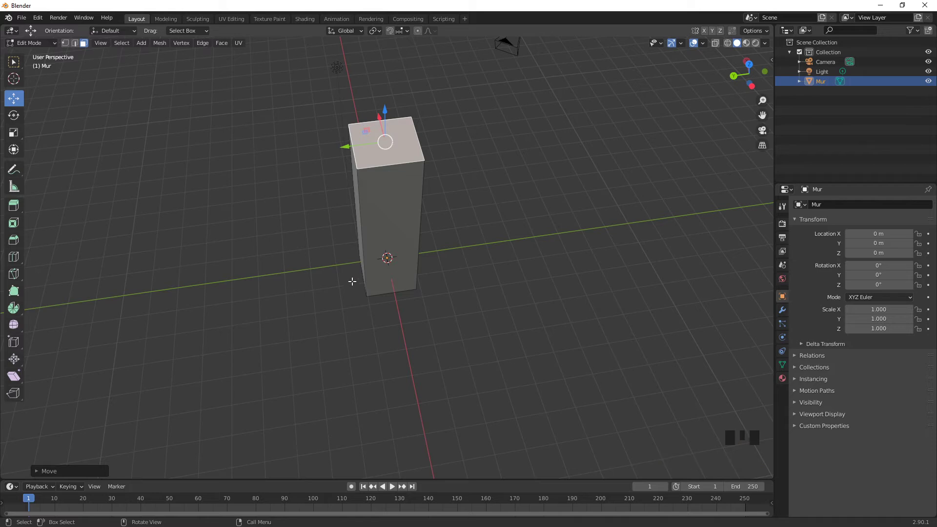
middle_drag(350, 272, 379, 259)
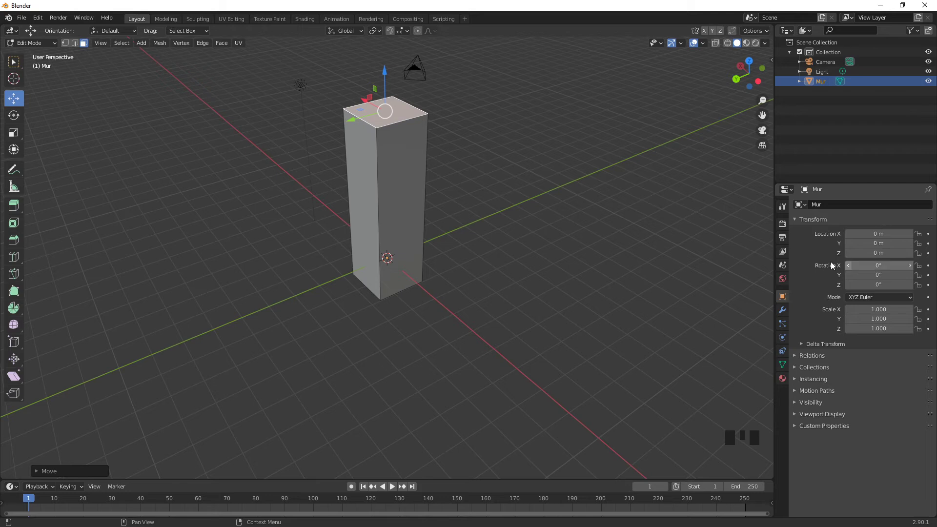
Step: Show the viewport sidebar and set the median Z of the cube's top face to 3 m
click(99, 44)
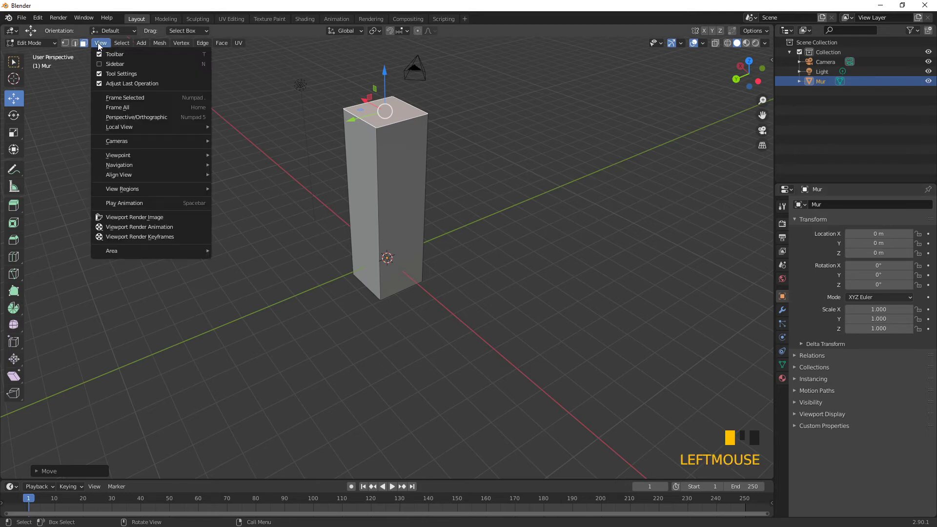
click(114, 64)
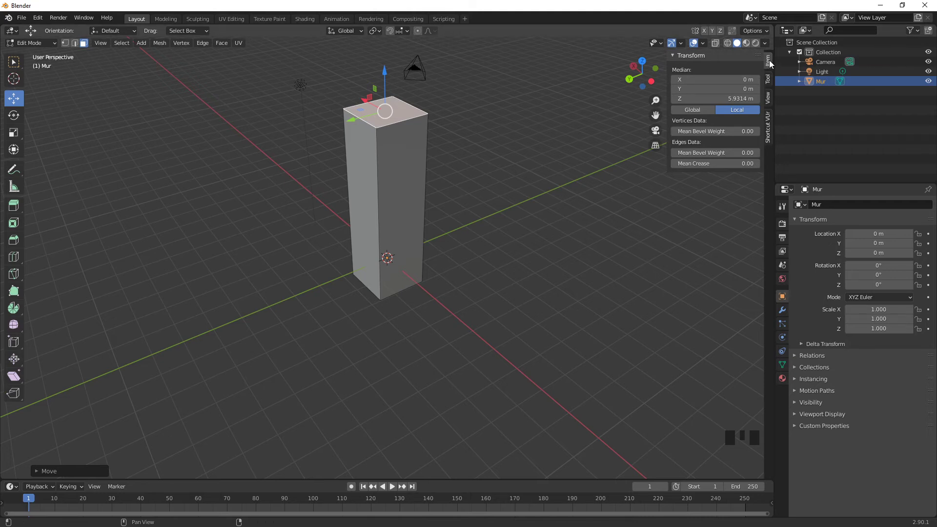
key(n)
key(n)
key(n)
key(n)
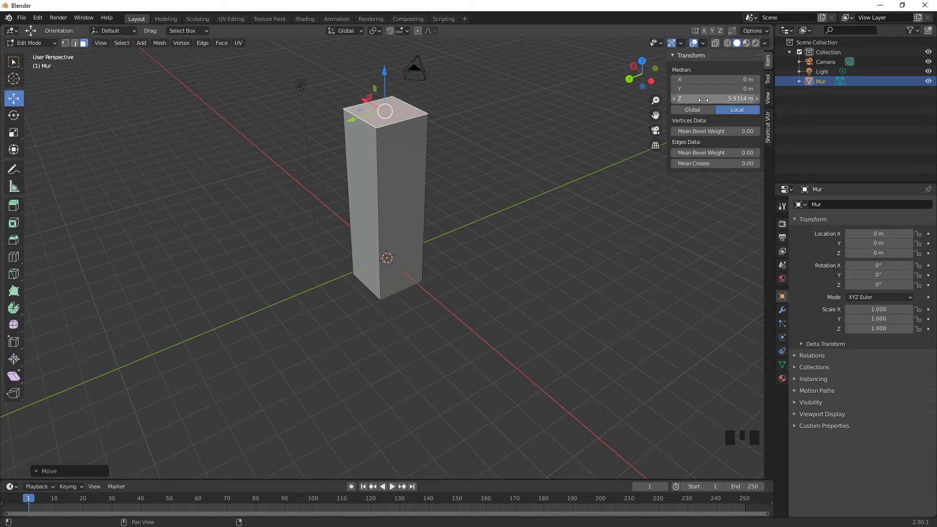
click(738, 98)
text(3)
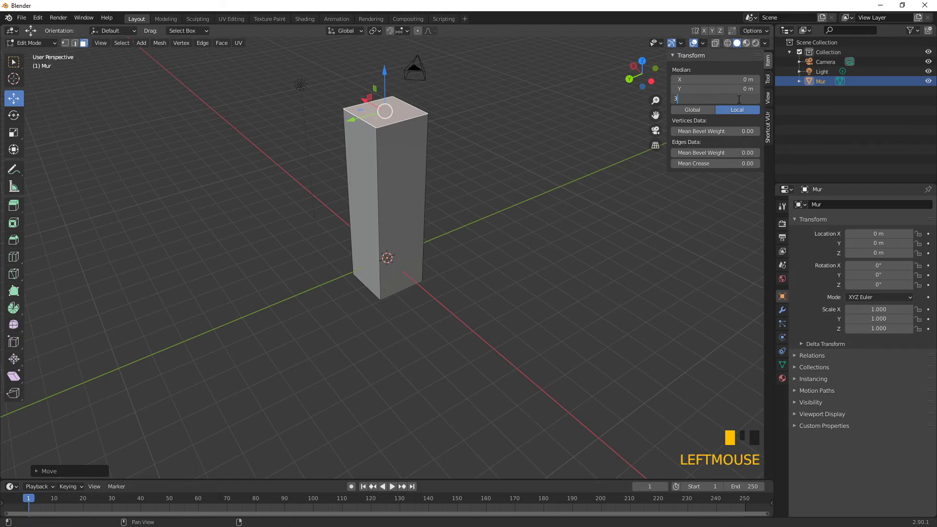
key(Return)
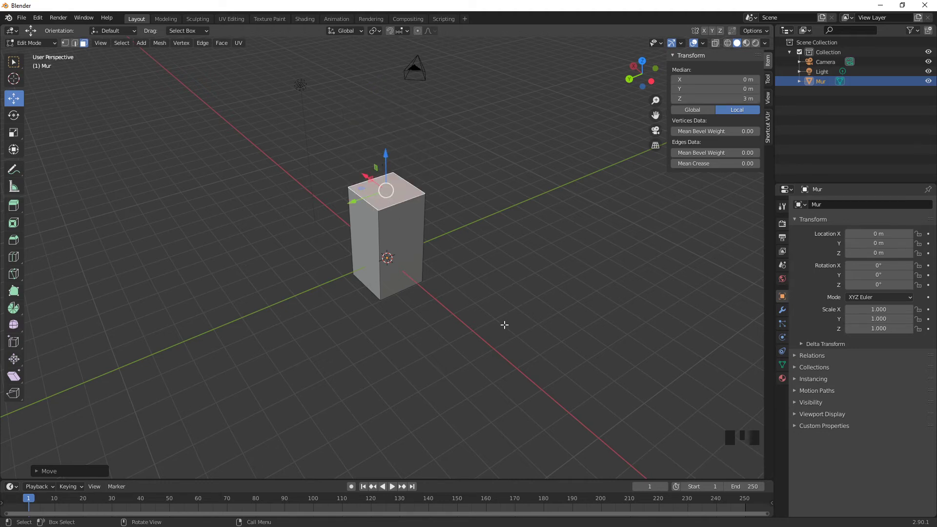
Step: Select the two opposite side faces along X and scale the block into a wall, thin along X and long along Y
click(393, 227)
middle_drag(393, 227, 352, 256)
scroll(496, 276, down, 1)
shift+click(384, 264)
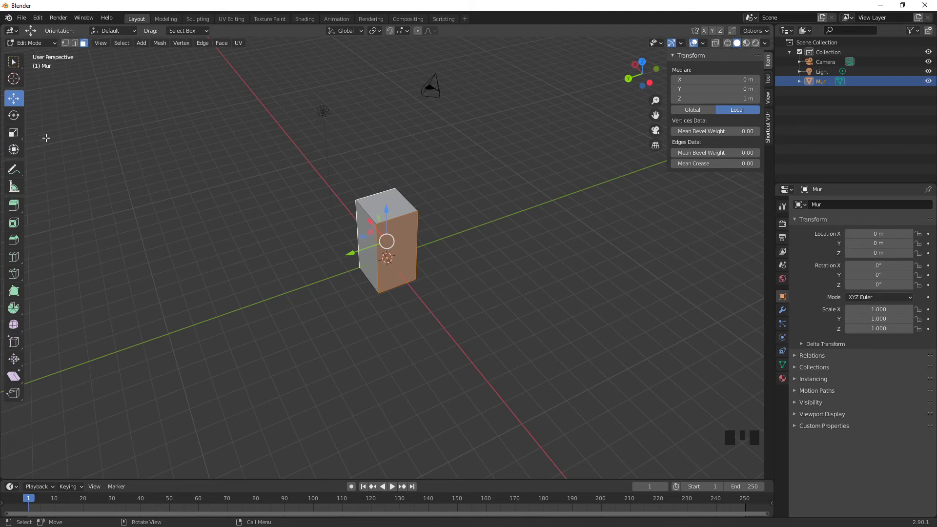
click(14, 131)
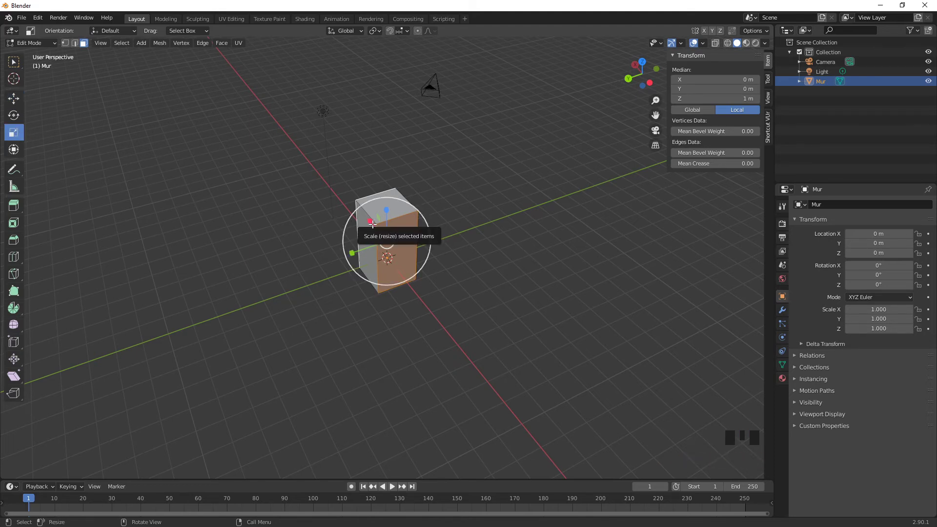
drag(372, 223, 288, 282)
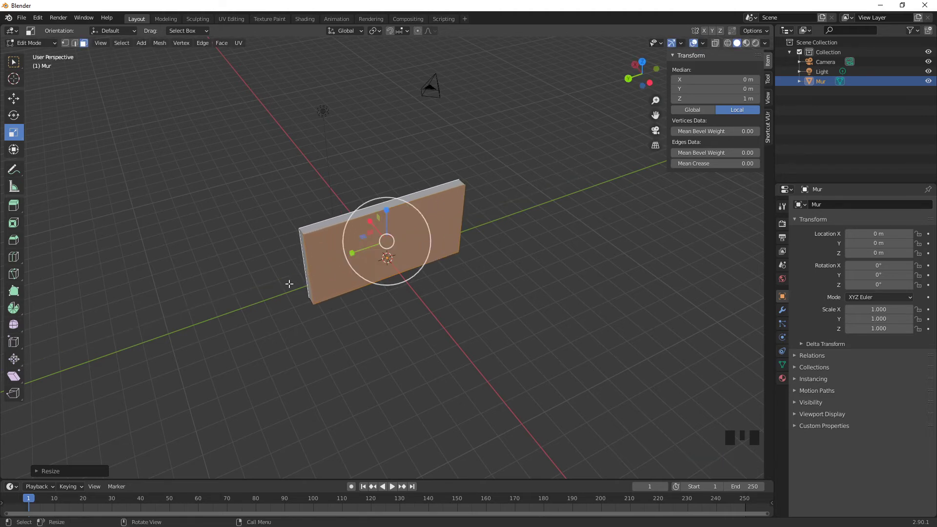
Step: Select the wall's bottom face and set its median Z to 0 m
click(408, 325)
middle_drag(408, 322, 413, 277)
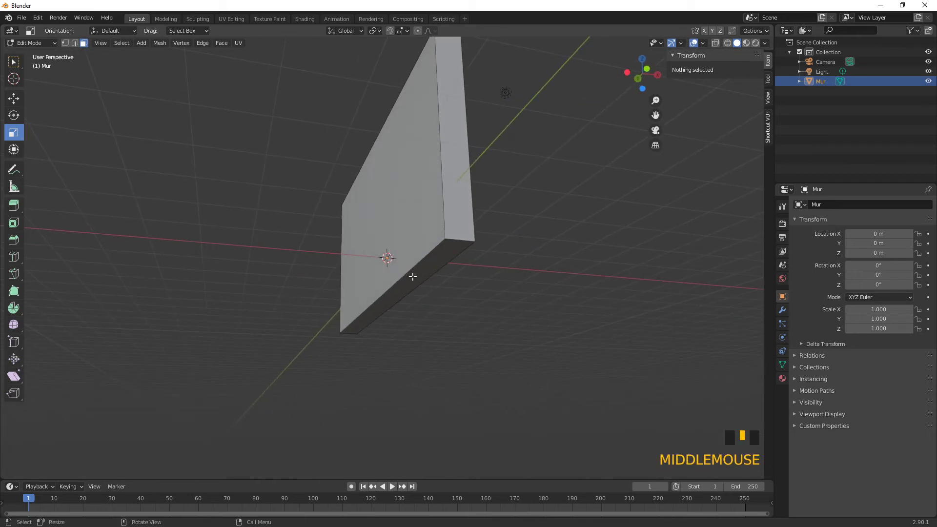
click(13, 98)
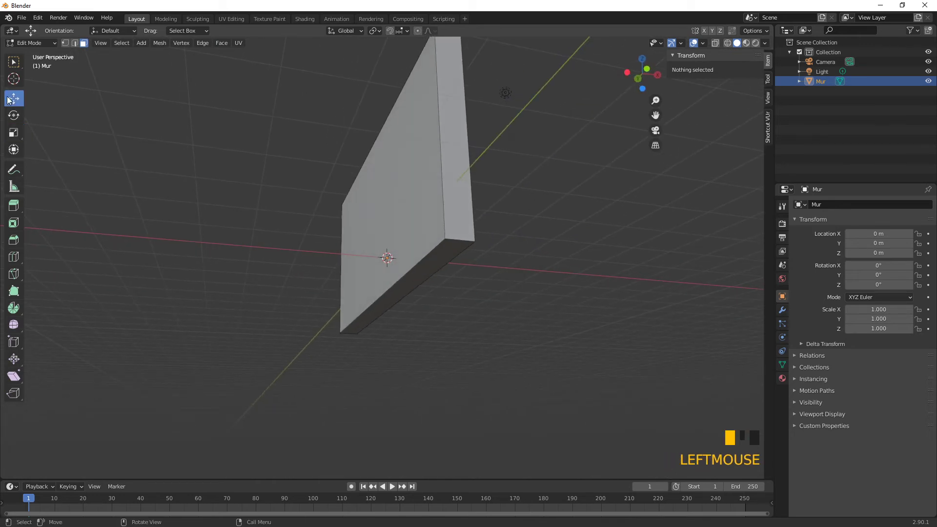
click(407, 290)
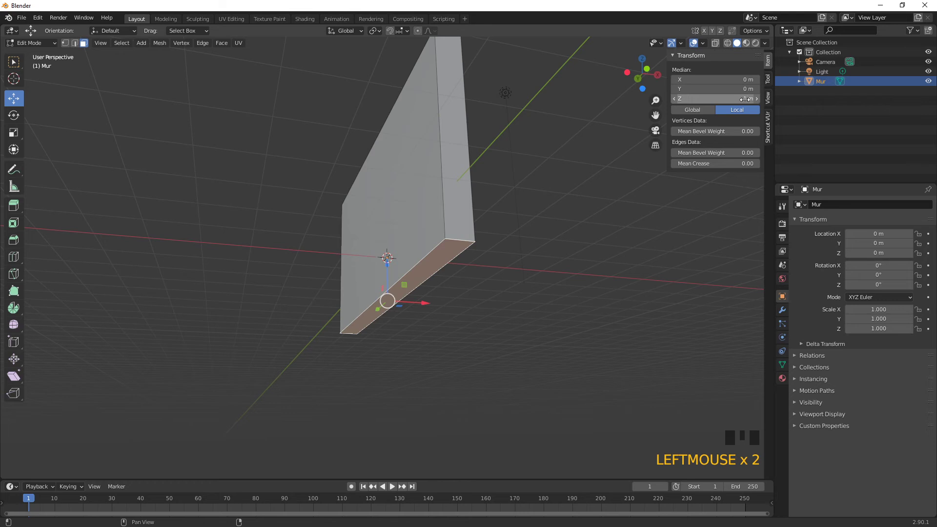
text(0)
middle_drag(541, 190, 601, 287)
scroll(401, 275, down, 2)
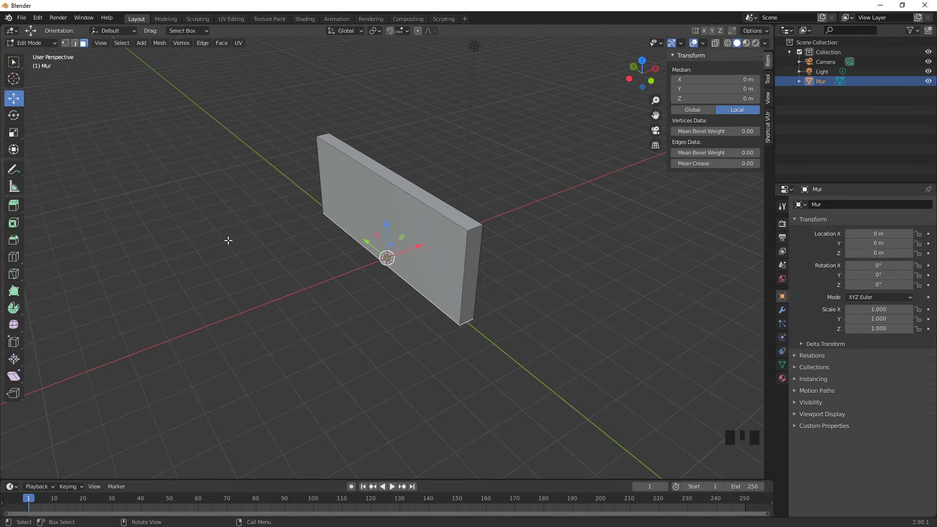
Step: Add a plane to the Mur mesh and move it along X to about -2.28 m, in front of the wall
scroll(195, 236, up, 1)
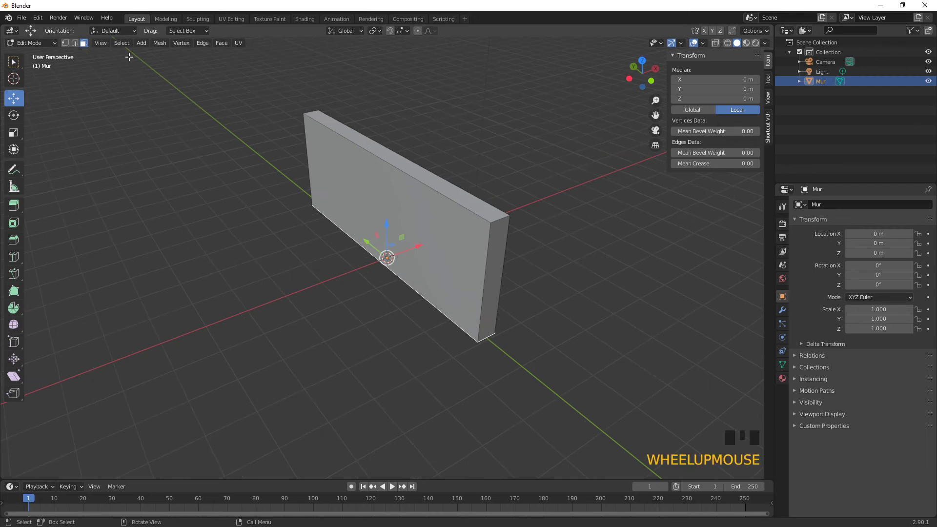
click(141, 43)
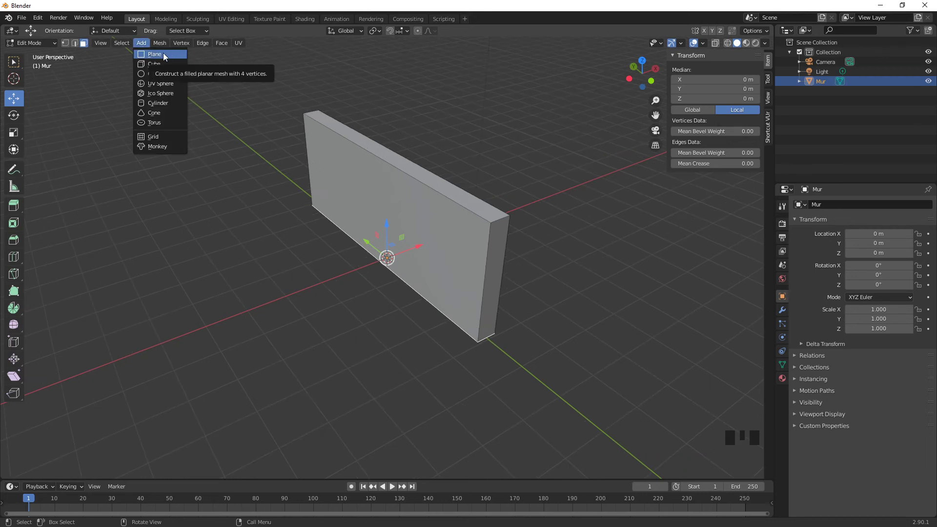
click(163, 53)
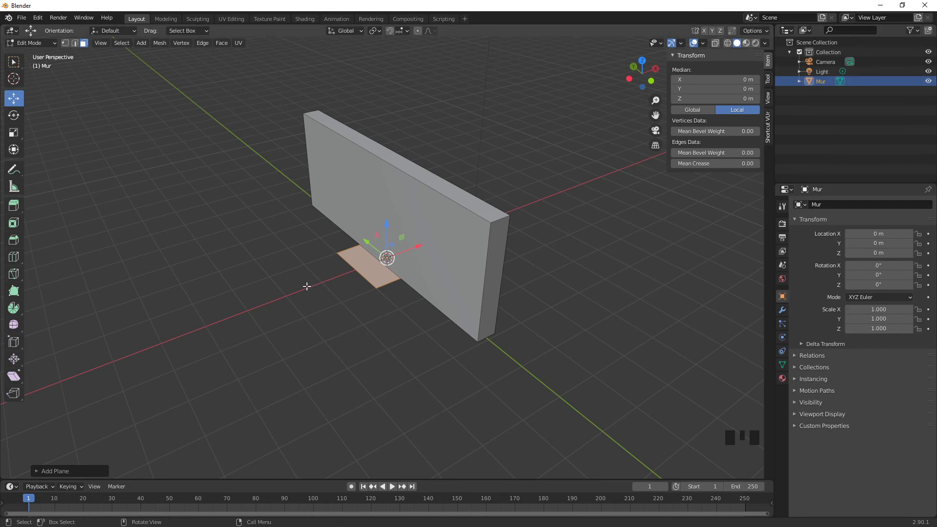
drag(416, 247, 335, 279)
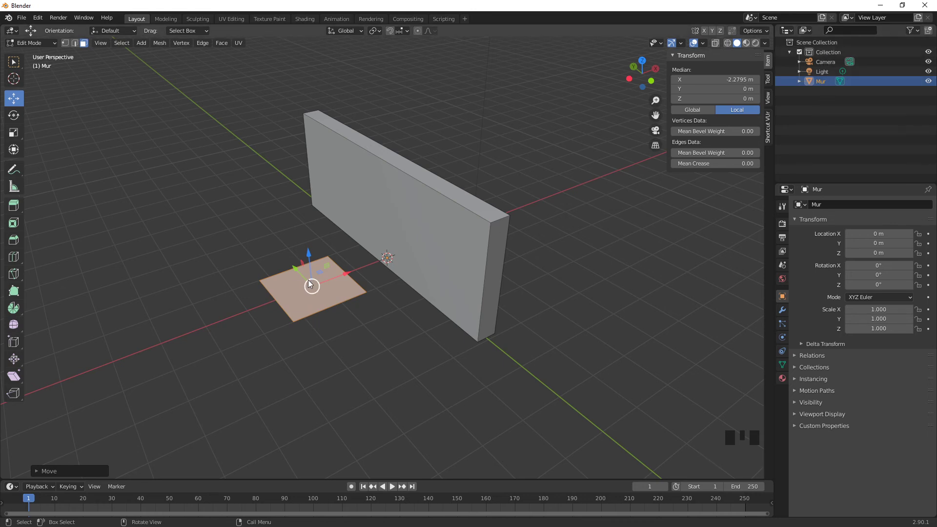
Step: Cancel deleting the plane and clear the mesh selection
key(x)
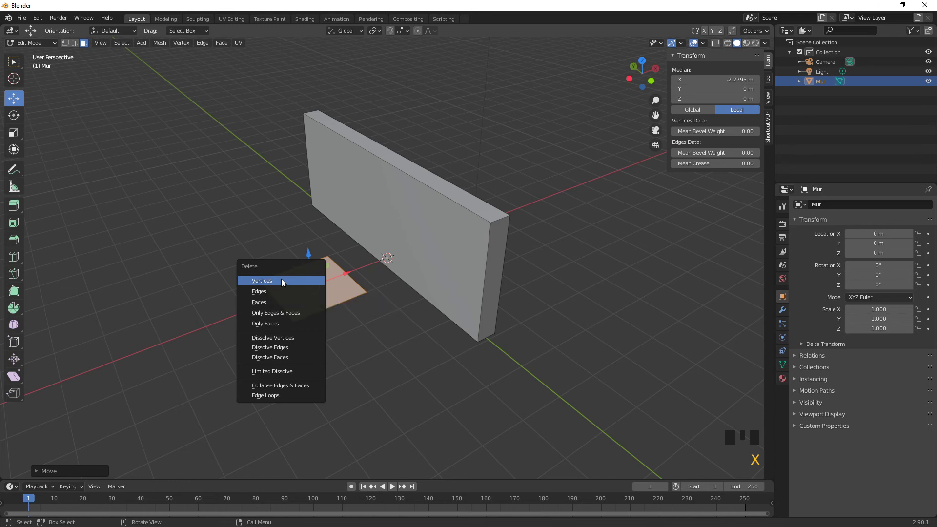
click(161, 230)
click(236, 227)
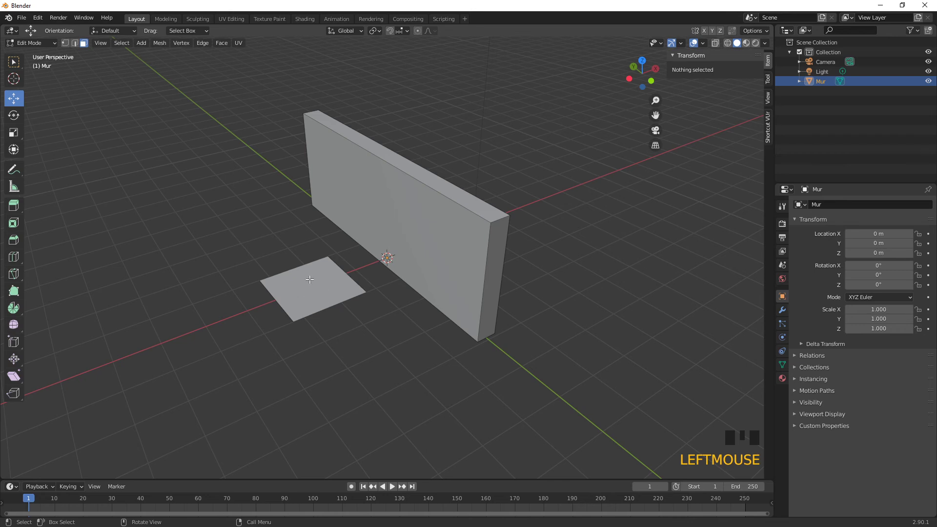
Step: Cycle through the face, edge and vertex selection modes of the Mur mesh, finishing in vertex selection
key(3)
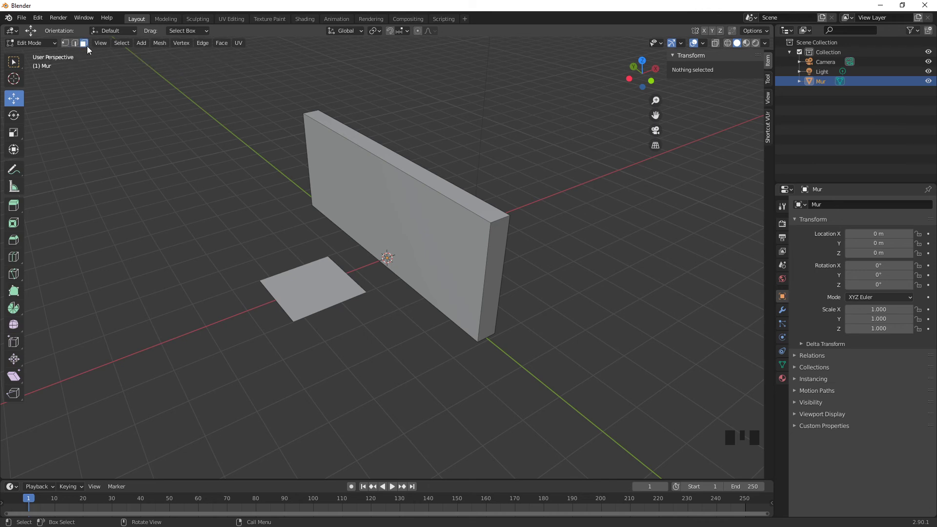
key(2)
key(1)
key(2)
key(3)
key(2)
key(3)
key(1)
Step: Try selecting the small plane's corner vertices individually and with a box selection, and clear the selection
click(229, 289)
click(259, 281)
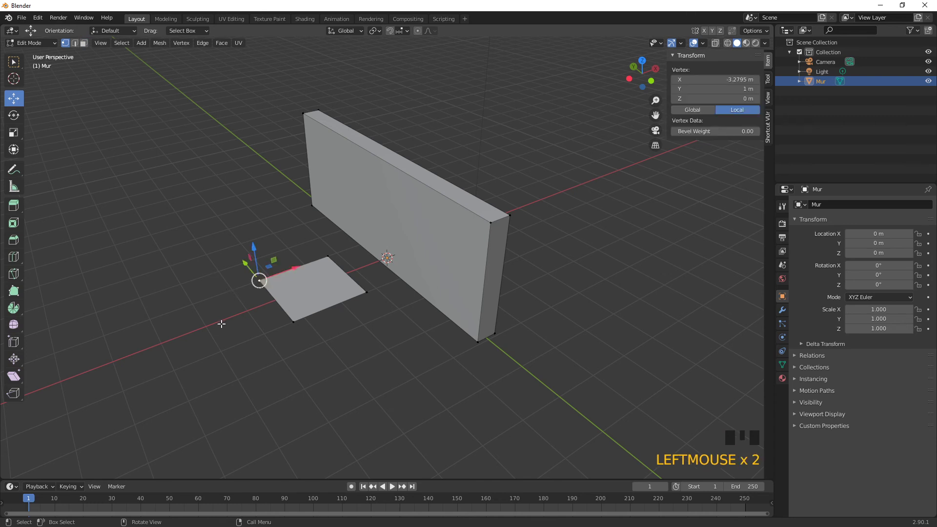
shift+click(292, 322)
shift+click(367, 292)
click(210, 244)
drag(209, 244, 371, 338)
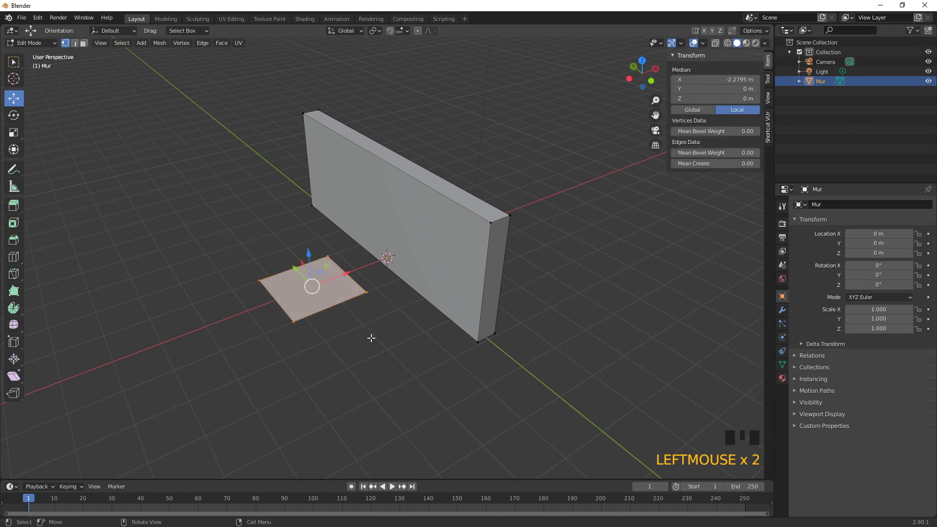
click(371, 338)
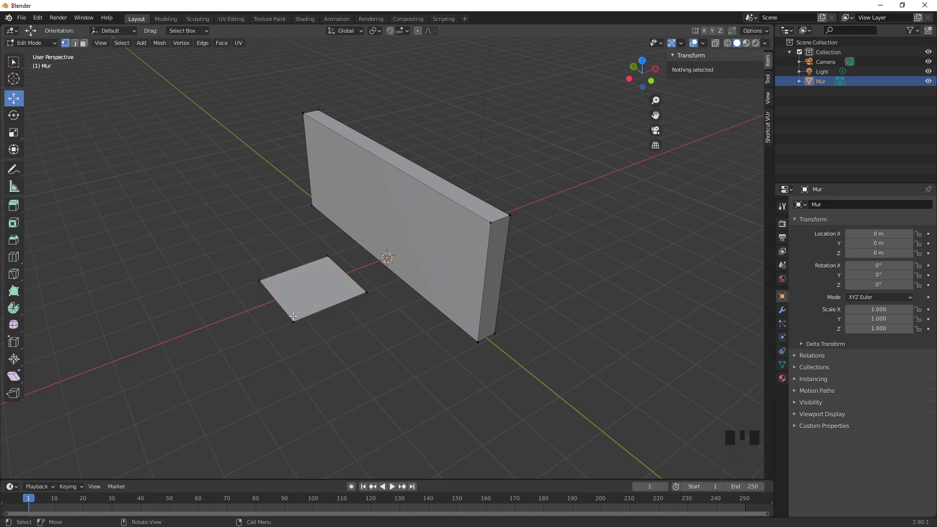
Step: Select all linked geometry of the small plane in front of the wall and delete it from the Mur mesh
key(l)
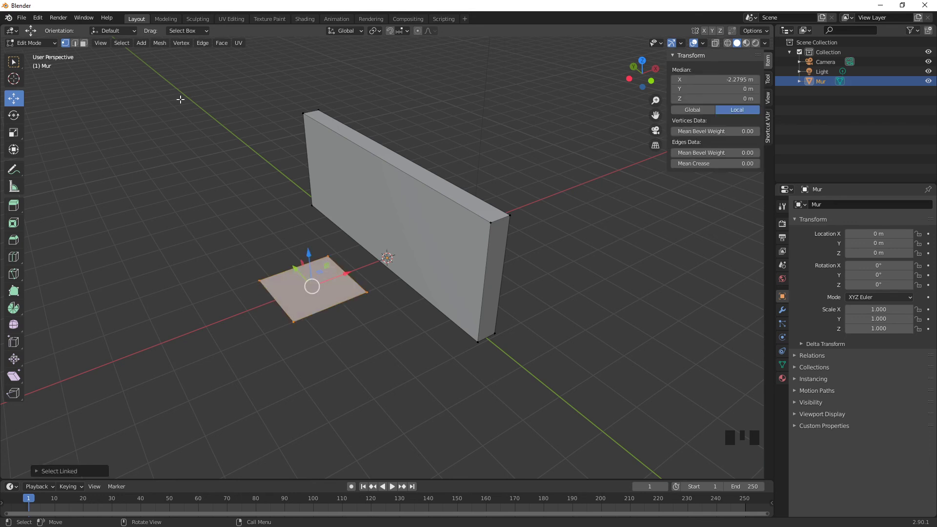
click(123, 43)
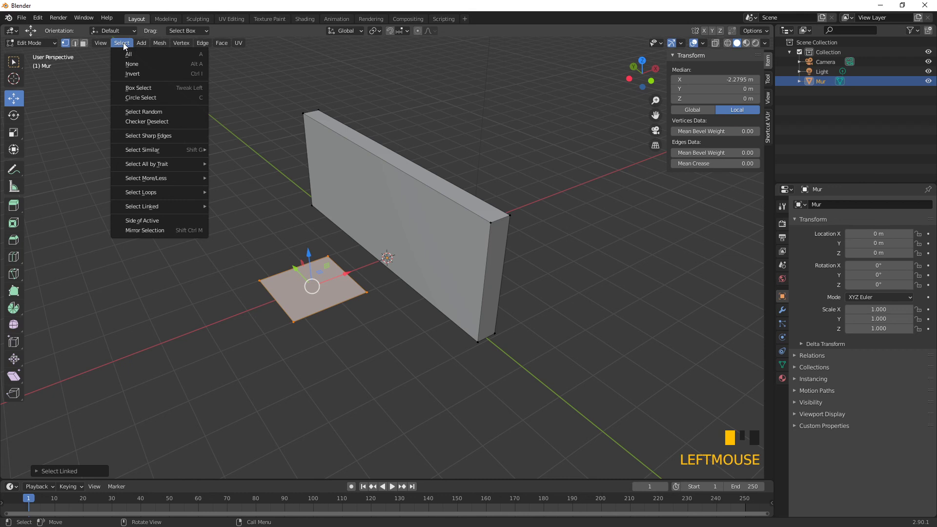
mouse_move(161, 208)
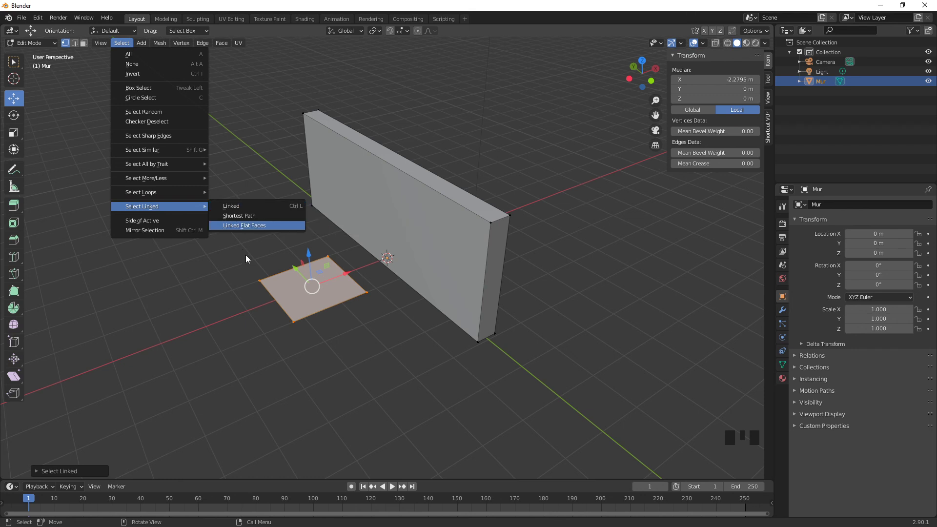
key(x)
click(300, 257)
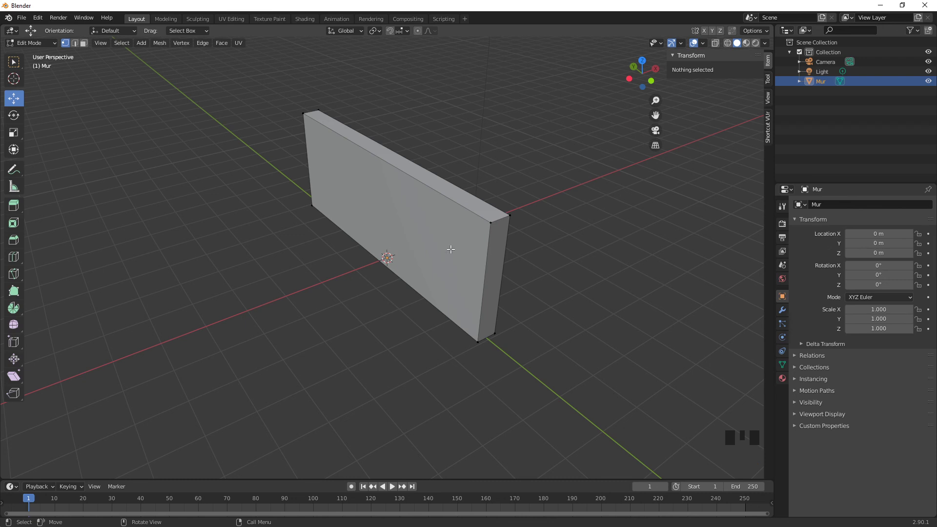
Step: Switch to Object Mode and add a mesh plane as an object separate from the wall
click(39, 43)
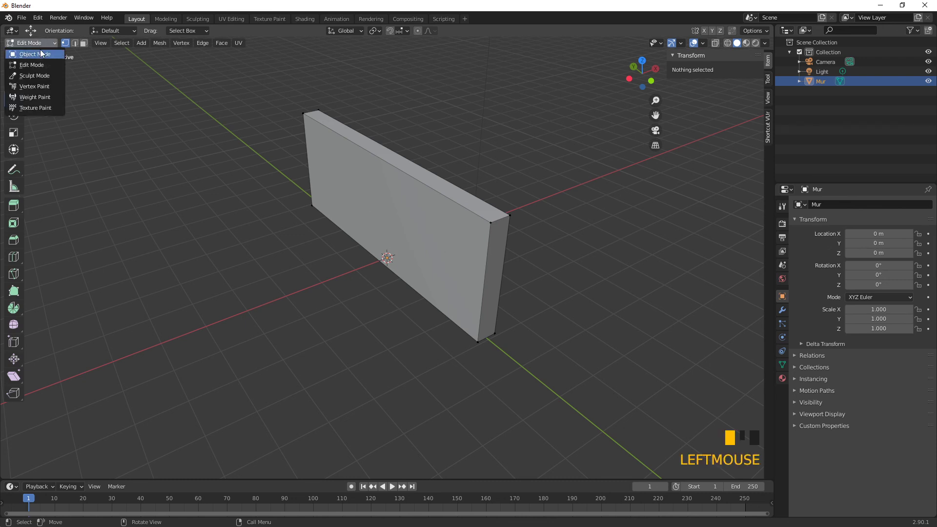
click(42, 54)
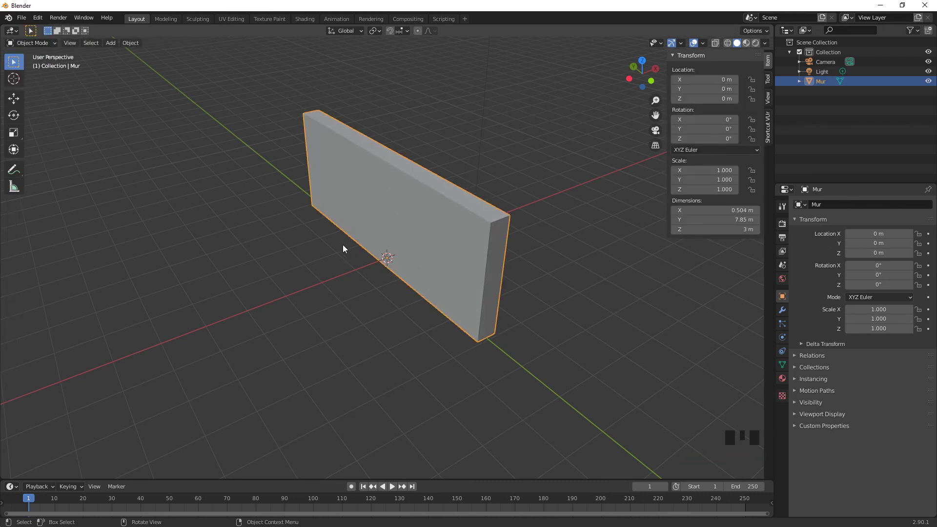
click(110, 43)
mouse_move(124, 51)
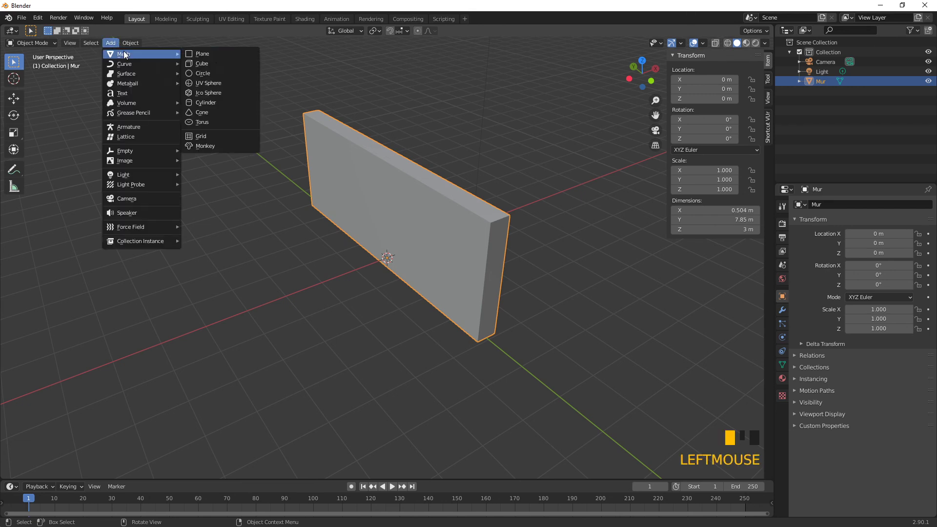
click(215, 54)
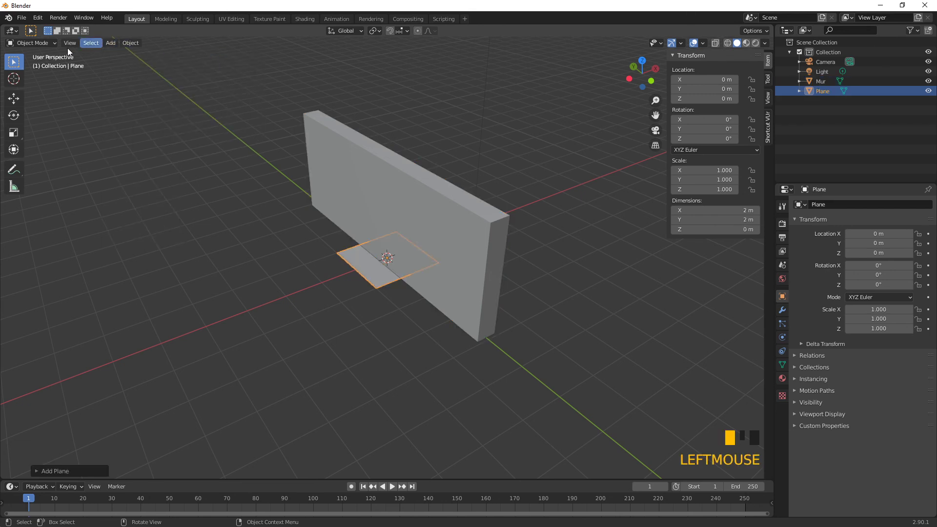
Step: Enter Edit Mode on the new plane and scale it uniformly to about 10.2 m by 10.2 m under the wall
click(29, 43)
click(32, 65)
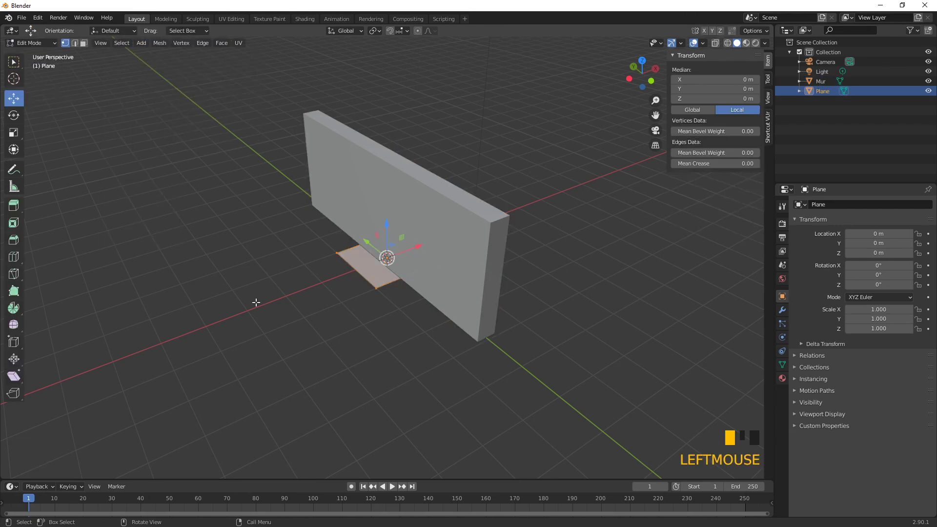
click(13, 133)
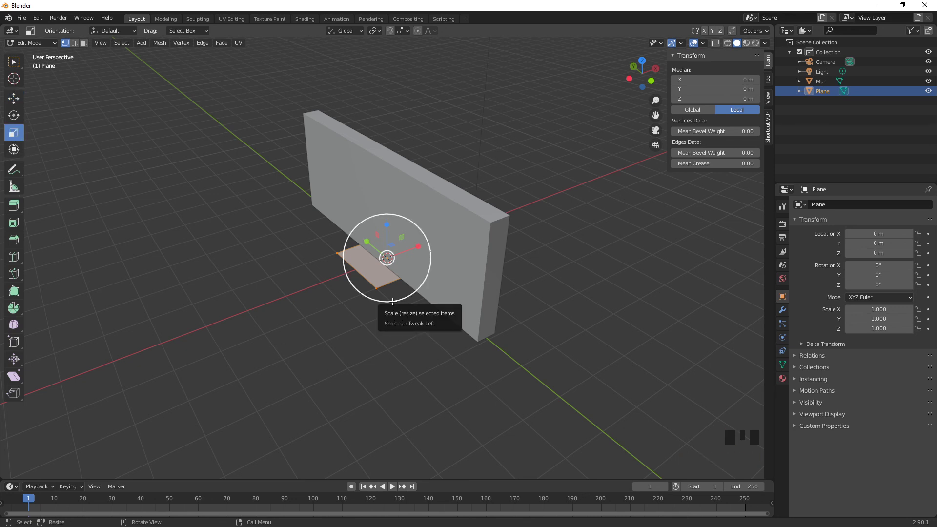
drag(393, 301, 521, 446)
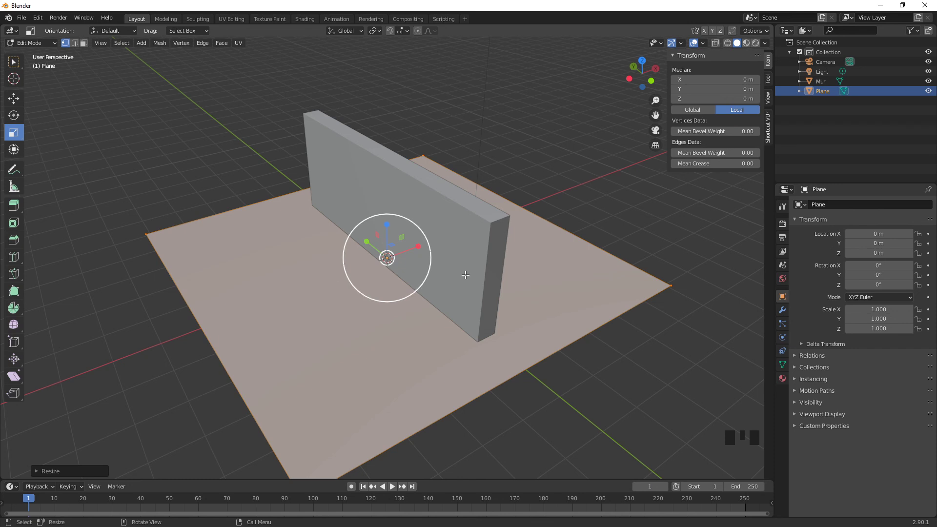
Step: Rename the enlarged plane object as Sol
key(F2)
text(S)
key(Return)
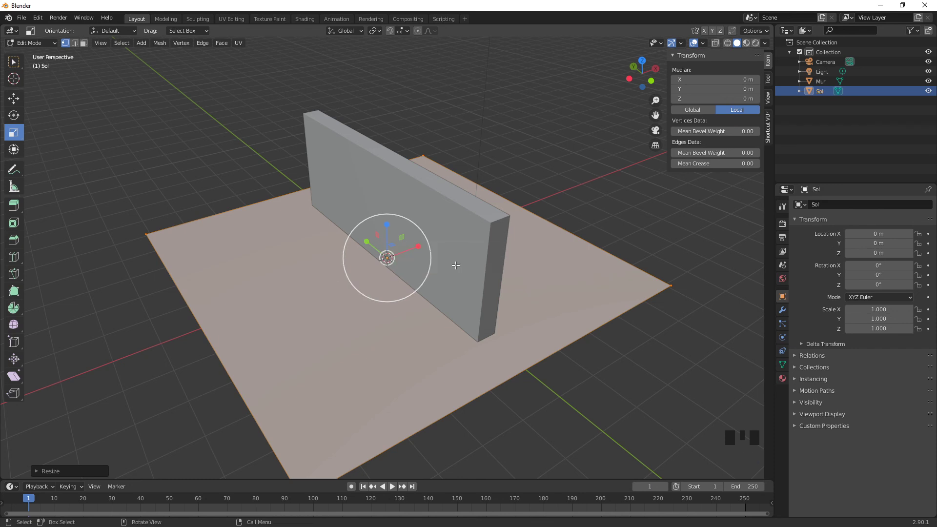
Step: Return to Object Mode and deselect the Sol object
click(25, 42)
click(30, 49)
click(188, 117)
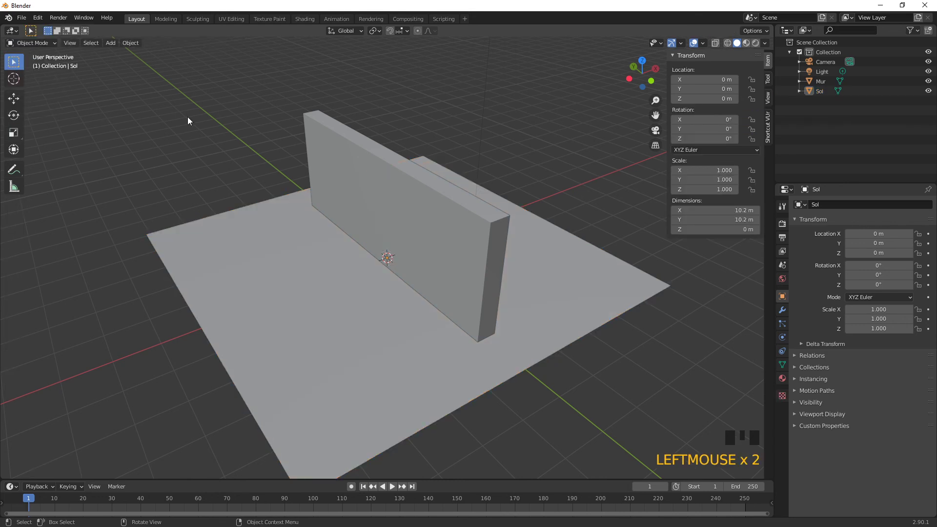